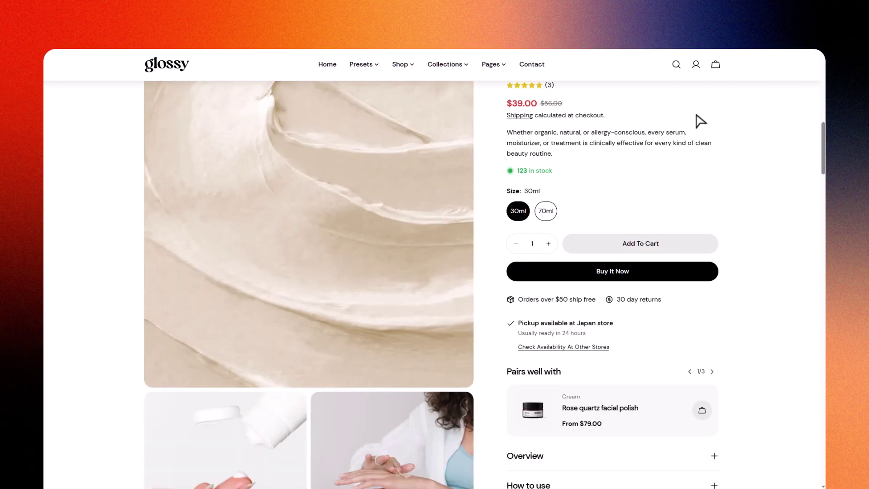
scroll(698, 120, down, 5)
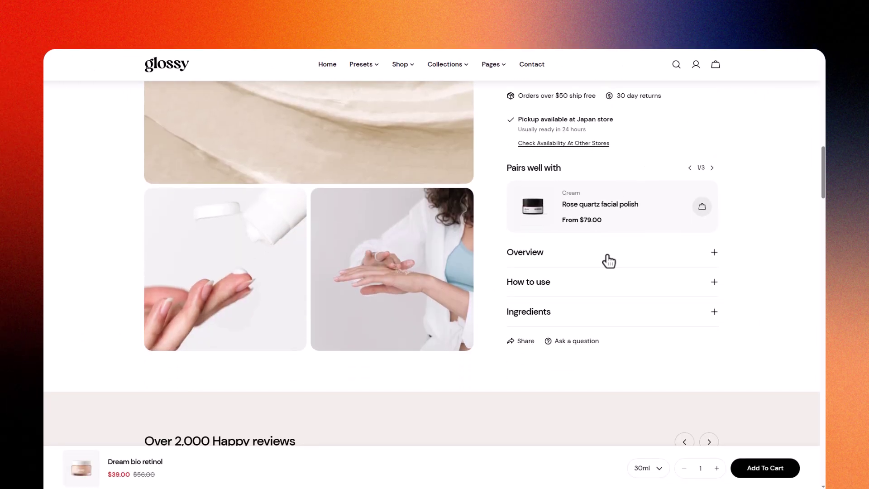
Expand the Dream bio retinol page's Overview, How to use and Ingredients rows to read their text.
click(609, 261)
click(607, 280)
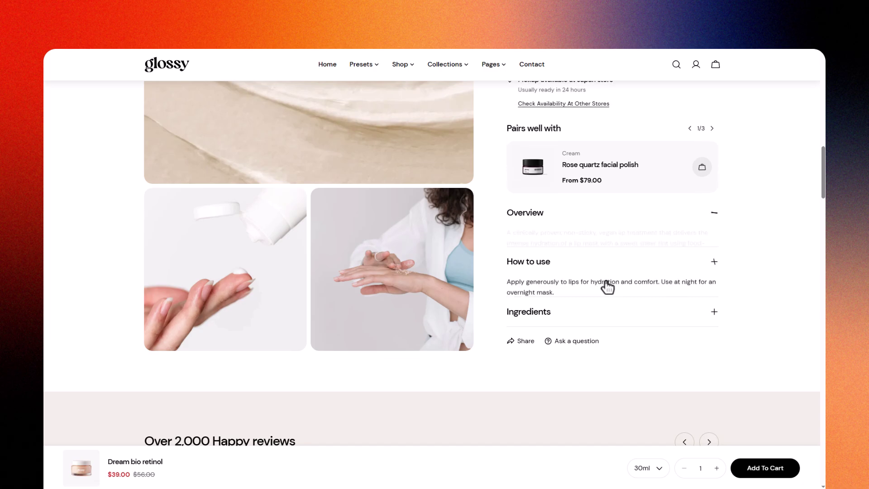
click(608, 313)
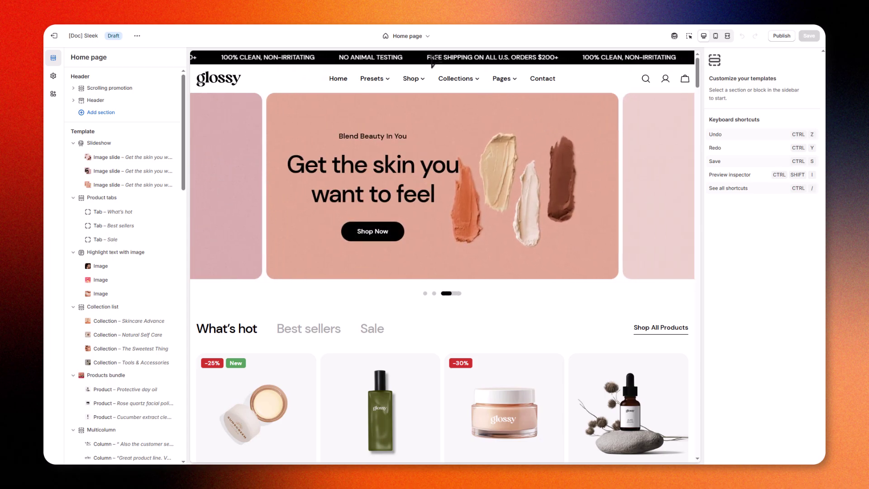
Switch to the Products > Default product template and scroll through its Regenerating cleanser preview.
click(421, 41)
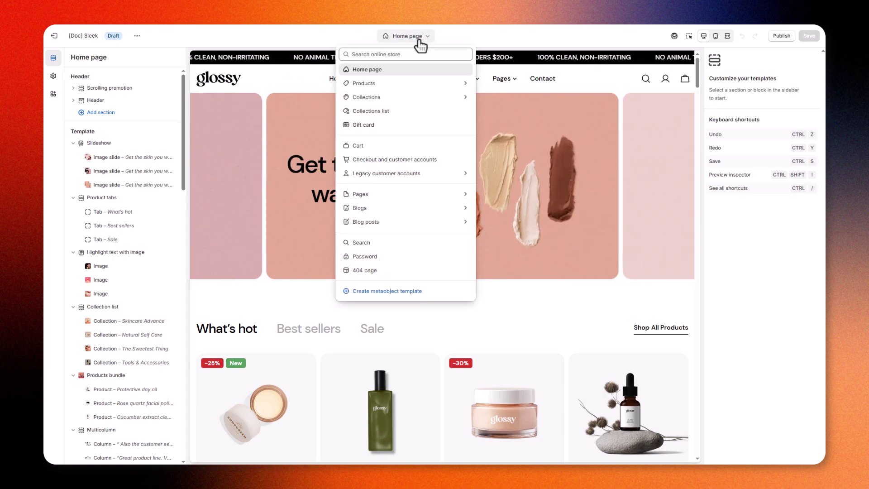
click(420, 86)
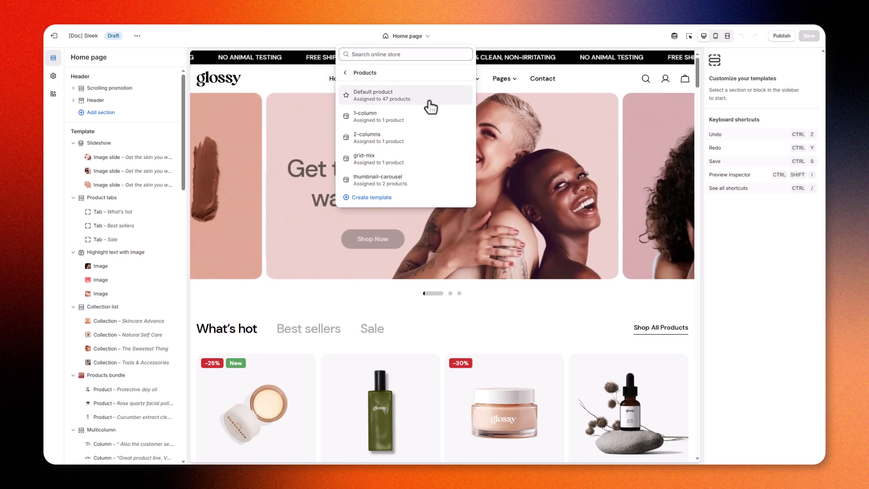
click(429, 101)
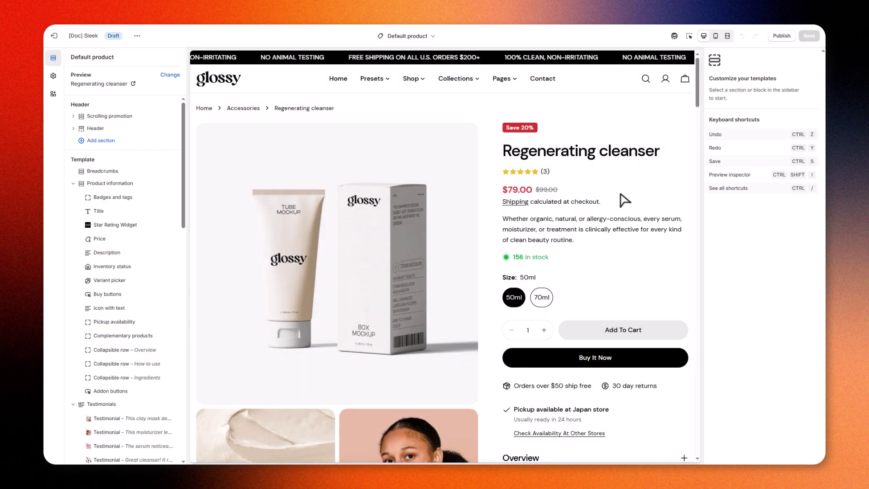
scroll(624, 200, down, 15)
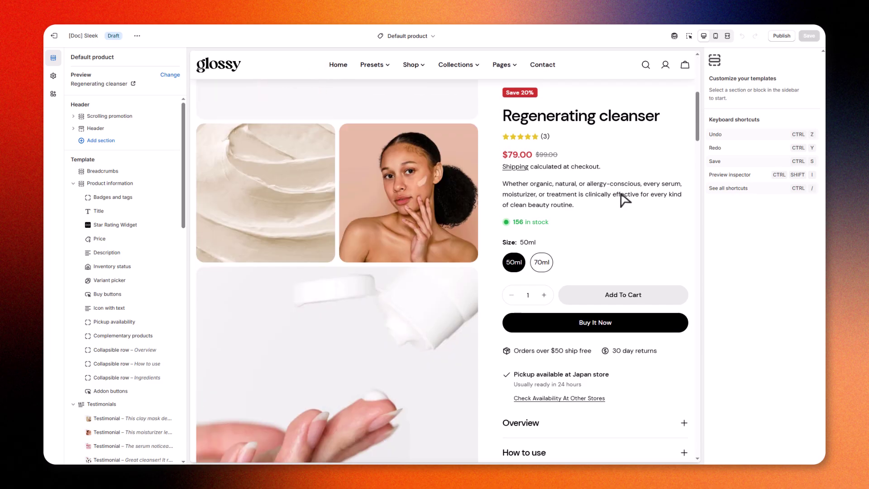
scroll(623, 200, down, 15)
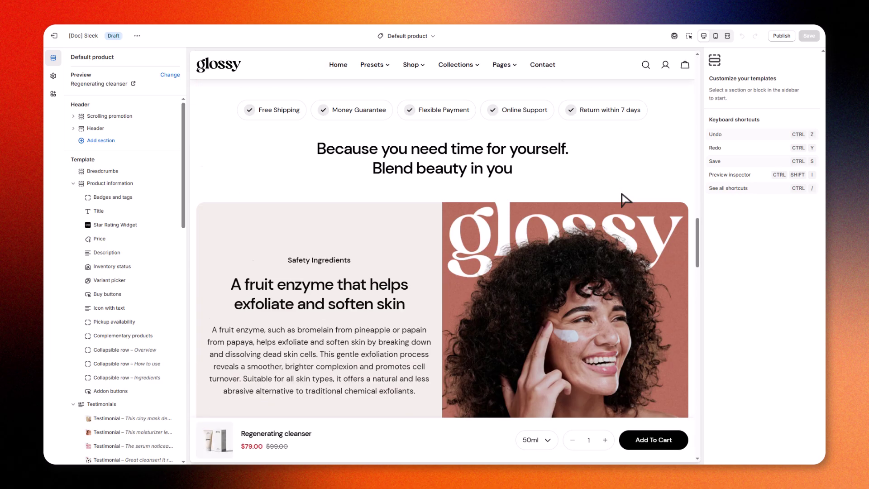
scroll(623, 200, down, 10)
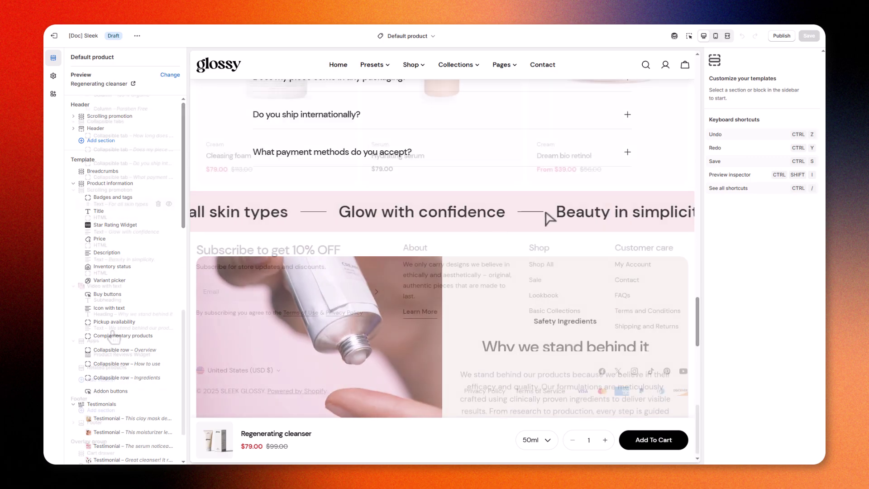
Add a Contact form section to the bottom of the Default product template.
scroll(117, 316, down, 10)
click(110, 312)
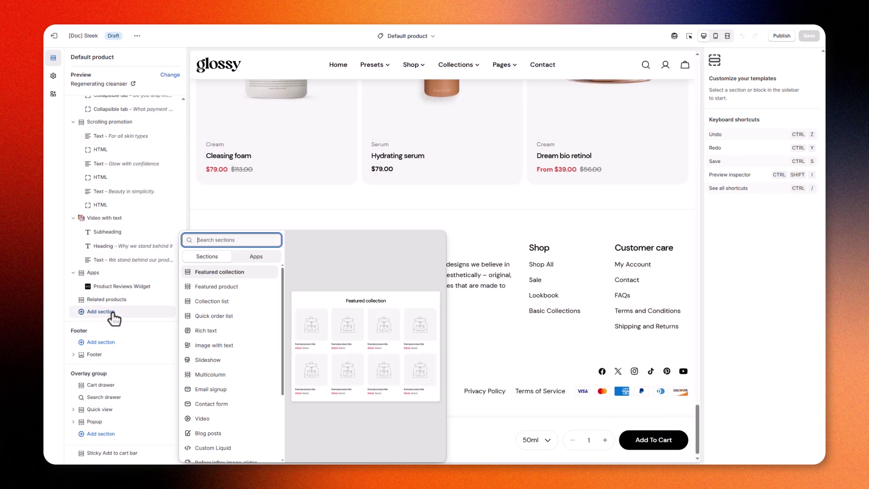
text(con)
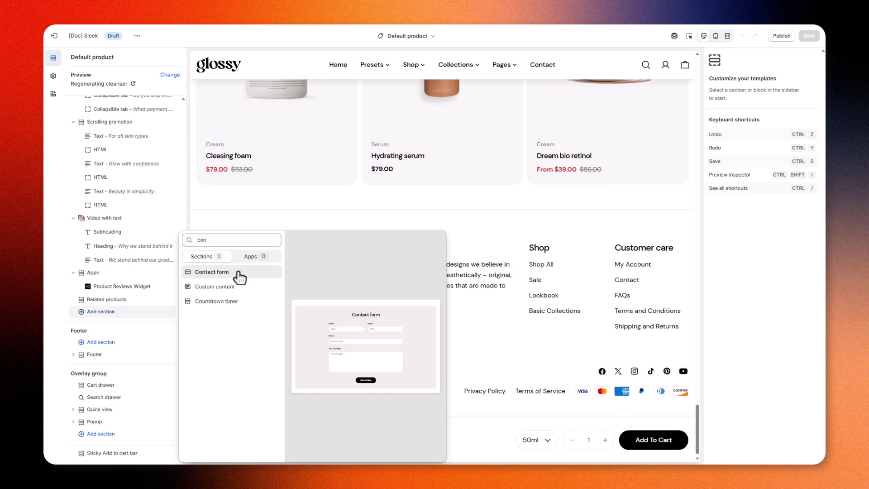
click(238, 274)
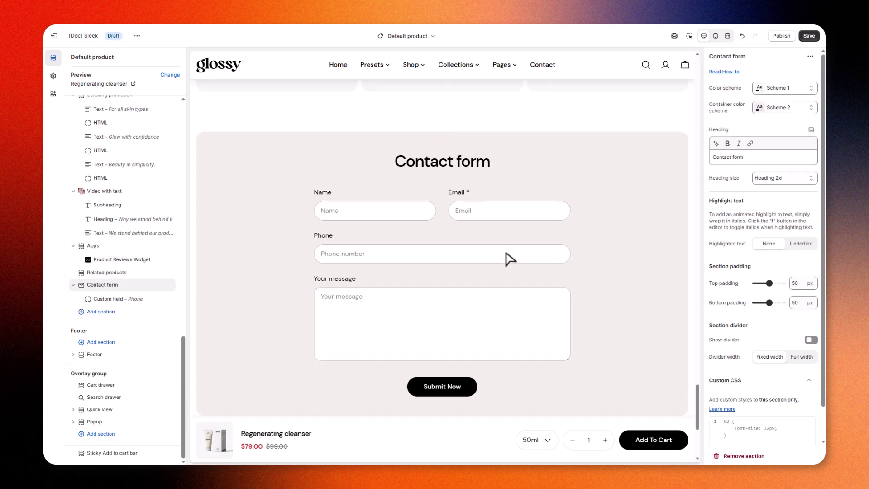
Preview the template with the Dream bio retinol product.
scroll(509, 258, down, 5)
click(632, 241)
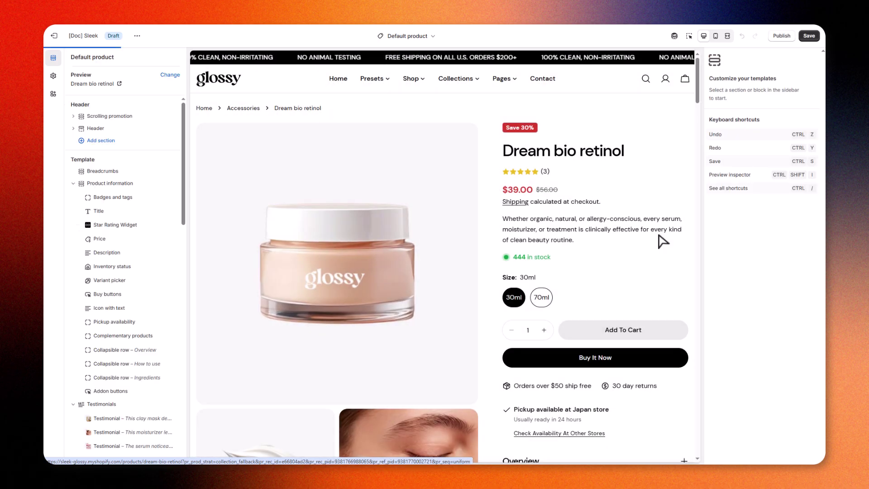
scroll(659, 240, down, 10)
scroll(659, 242, down, 15)
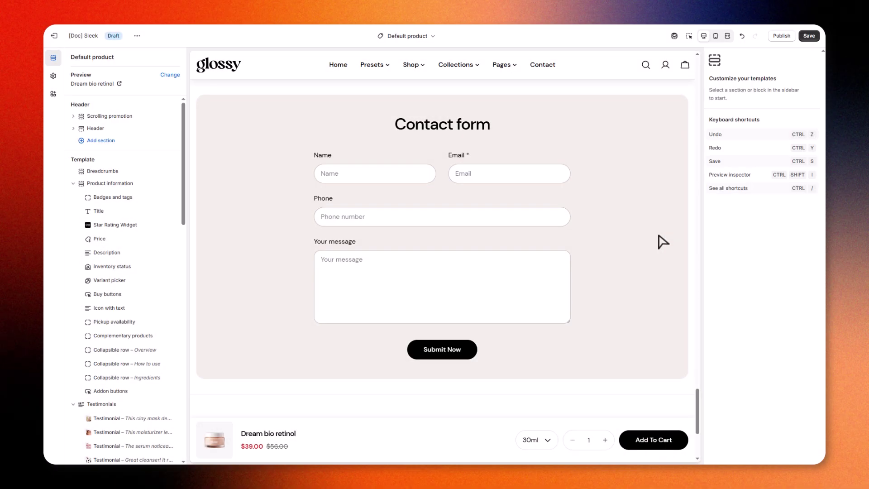
Create a new product template named custom-template-1.
click(415, 40)
click(414, 84)
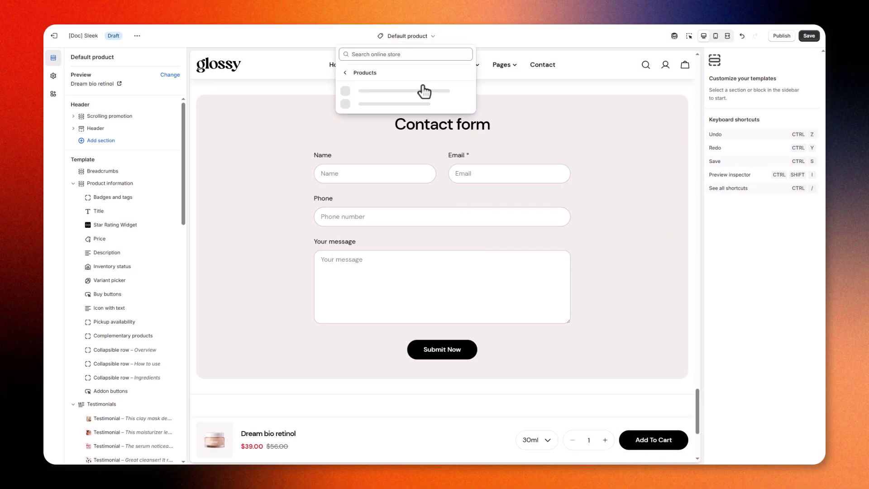
click(387, 198)
click(386, 241)
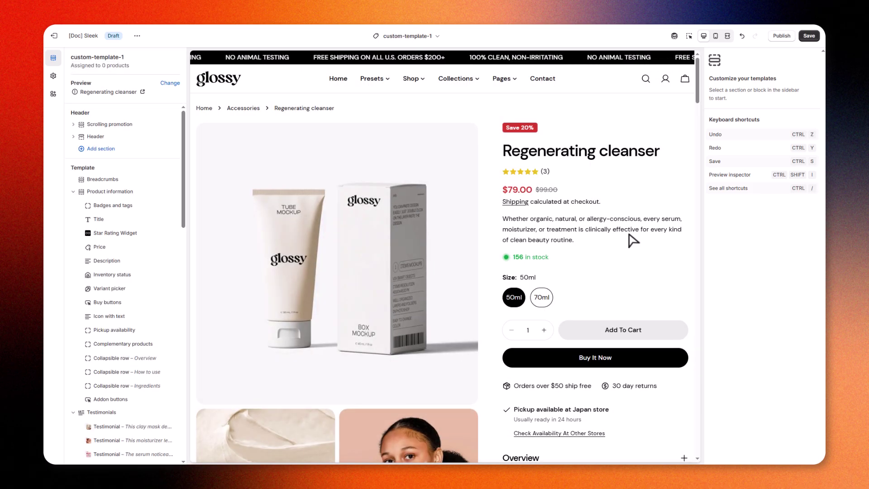
Set the Product information desktop layout to Horizontal thumbnails and save the template.
click(127, 192)
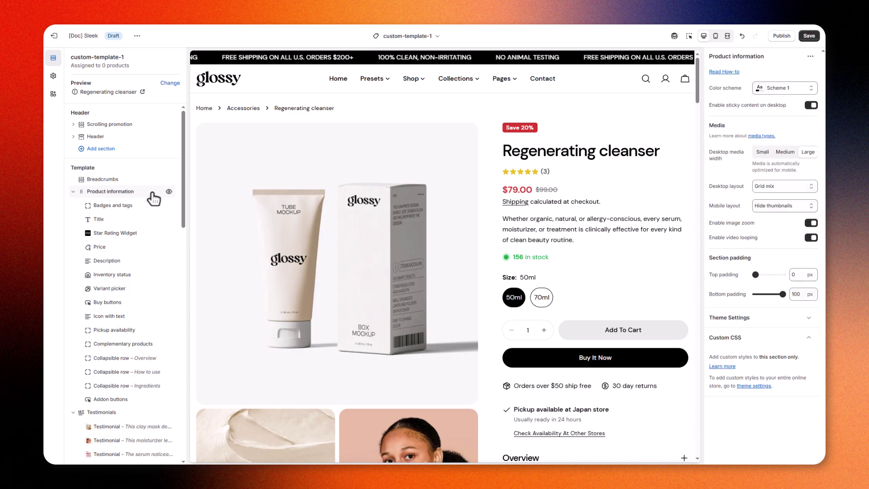
click(783, 186)
click(785, 231)
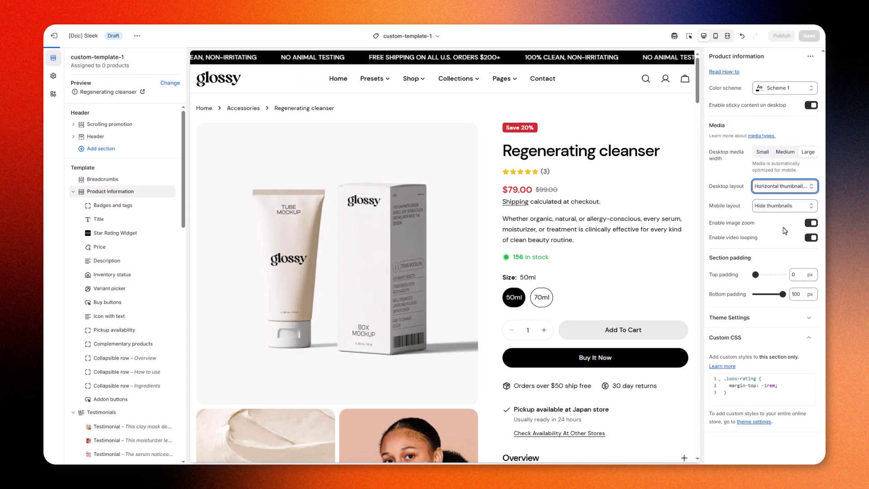
key(ctrl+s)
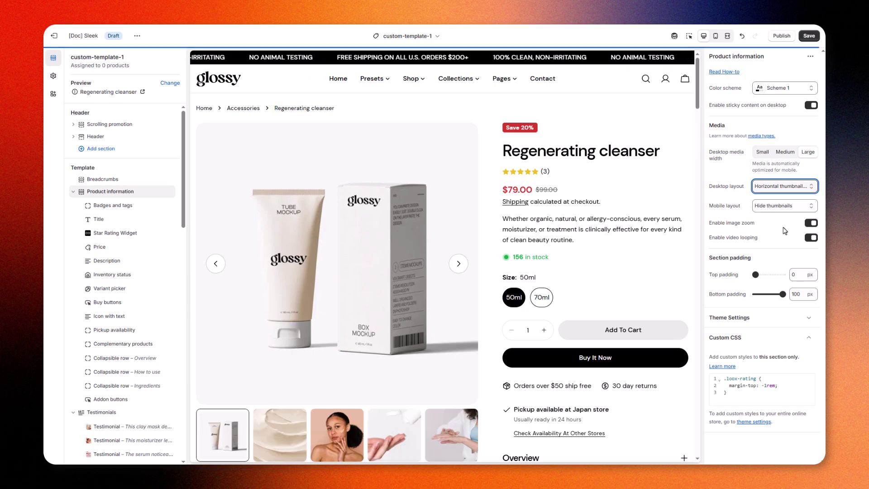
scroll(550, 222, down, 12)
scroll(552, 227, down, 3)
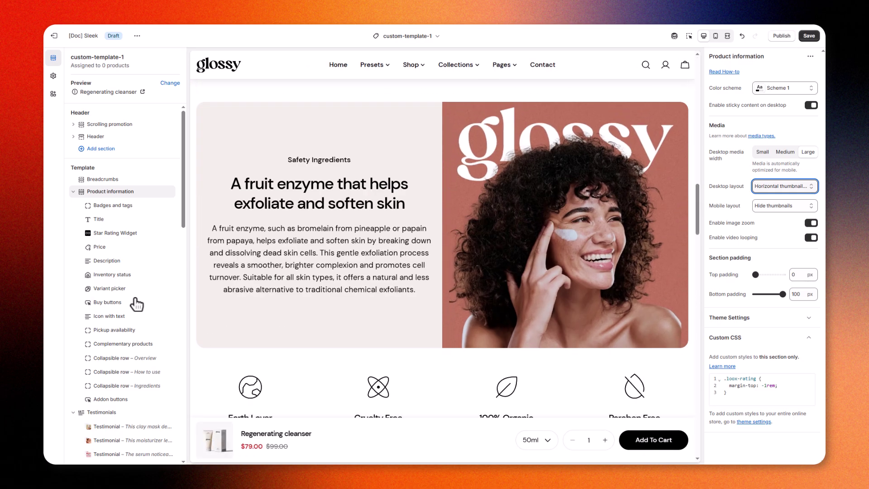
scroll(136, 300, down, 5)
Replace the Image with text section's picture with one from the image library.
click(131, 377)
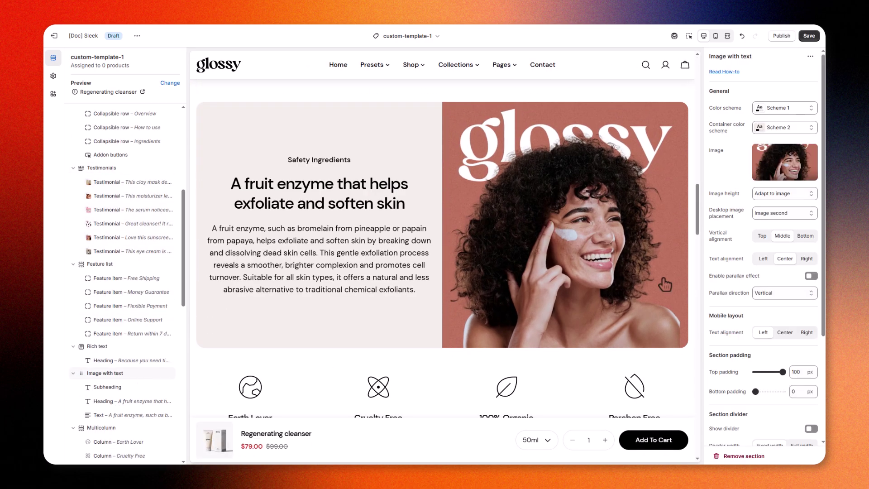
click(779, 179)
click(776, 191)
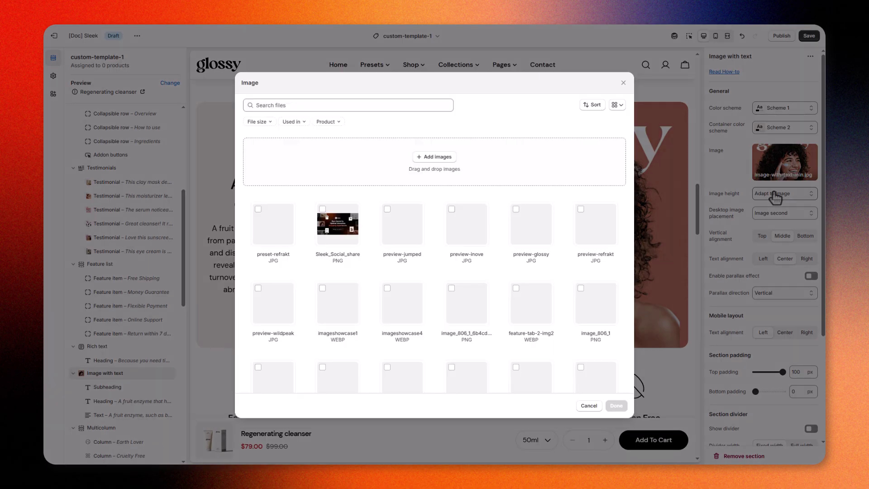
scroll(327, 326, down, 1)
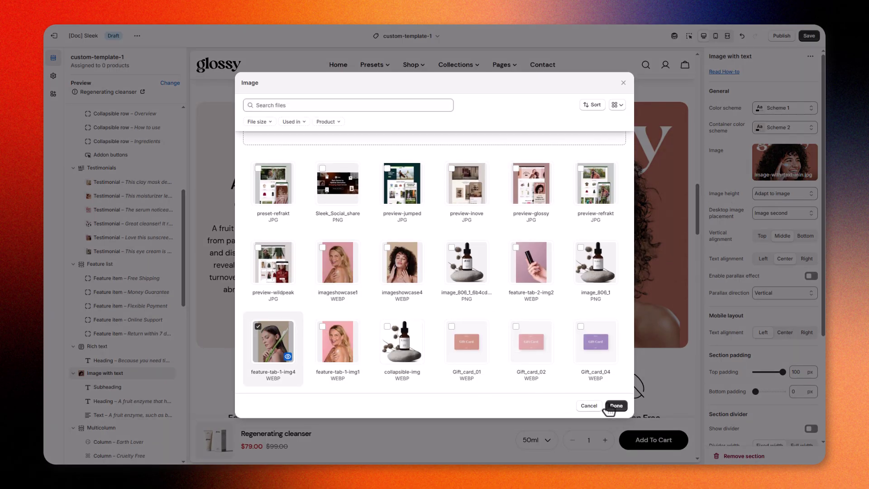
click(611, 406)
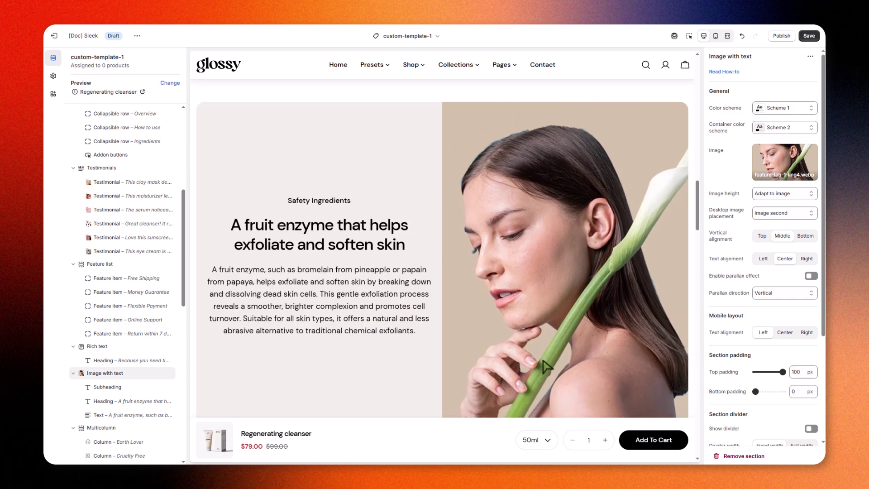
scroll(543, 361, down, 3)
scroll(543, 360, up, 3)
Switch to editing the Products > Default product template.
click(417, 36)
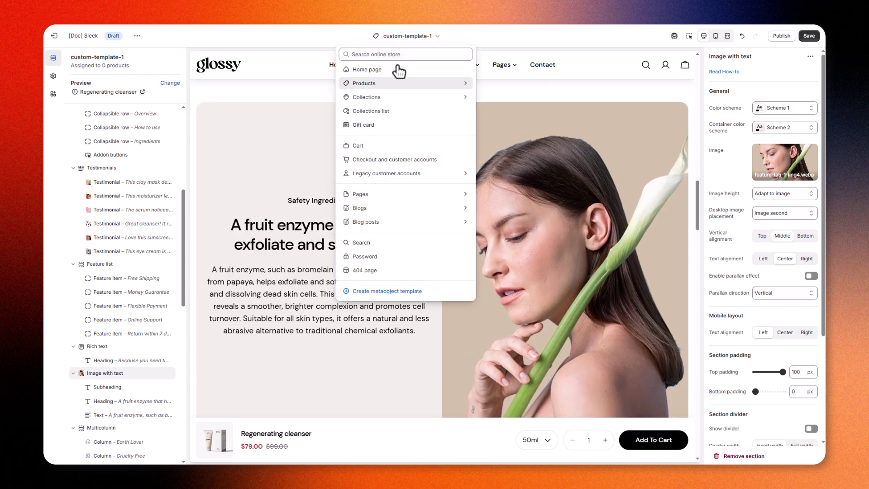
click(397, 84)
click(416, 101)
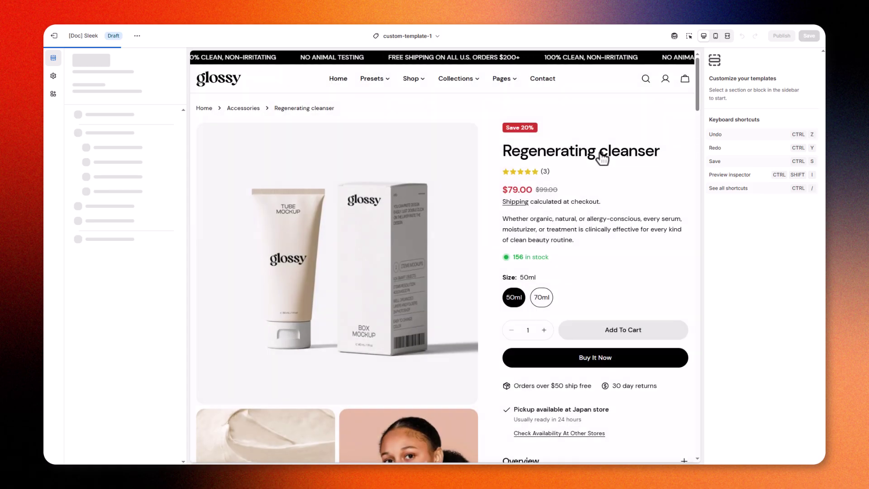
scroll(603, 159, down, 3)
scroll(603, 159, down, 10)
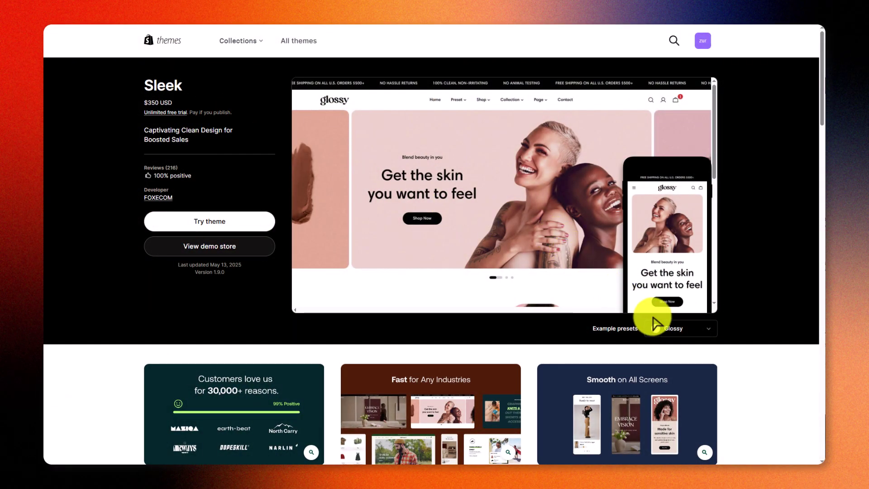
Preview the Sleek theme's Wildpeak, Jumped and Inove example presets in turn.
click(678, 328)
click(699, 377)
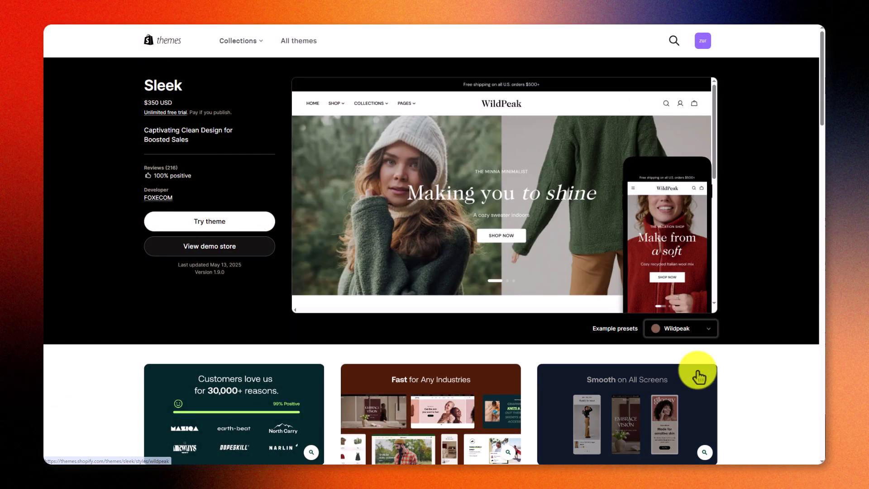
click(691, 326)
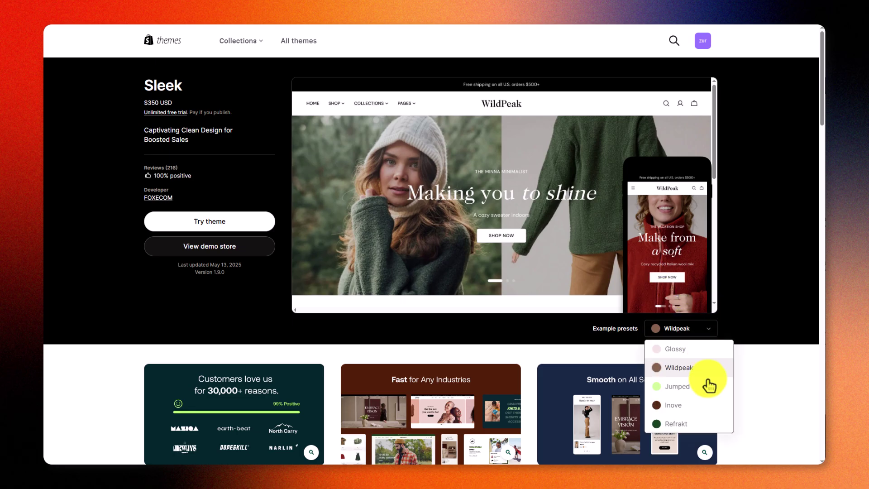
click(711, 392)
click(697, 333)
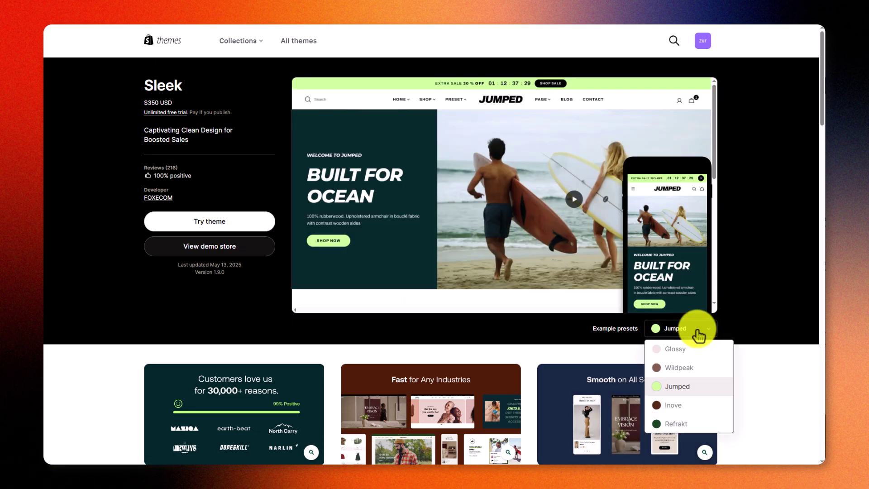
click(709, 406)
scroll(574, 249, down, 5)
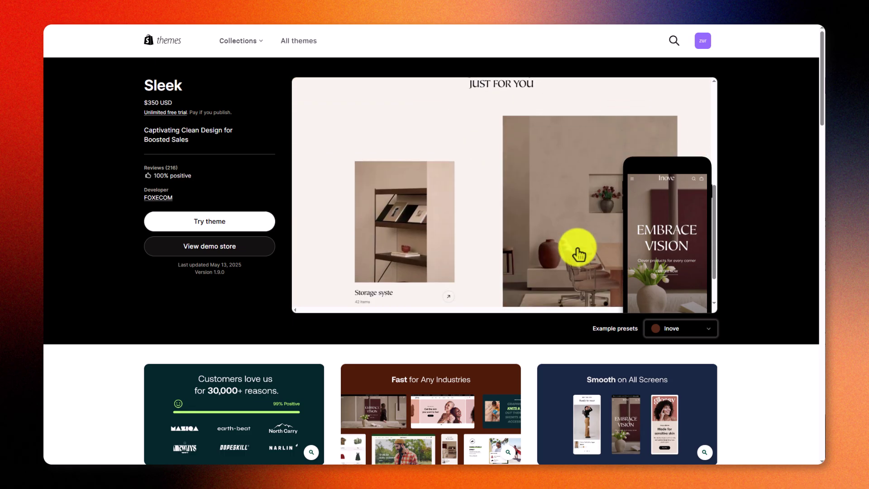
scroll(578, 253, down, 2)
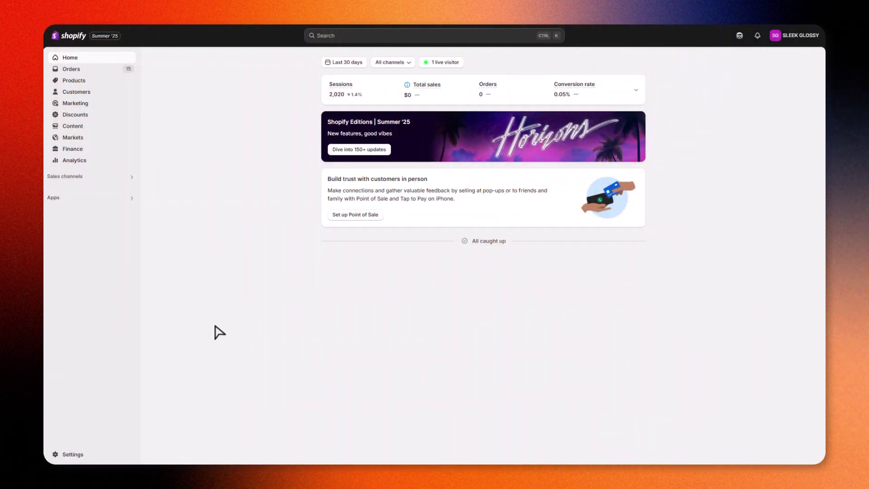
Go to Settings > Custom data > Products to list the product metafield definitions.
click(97, 457)
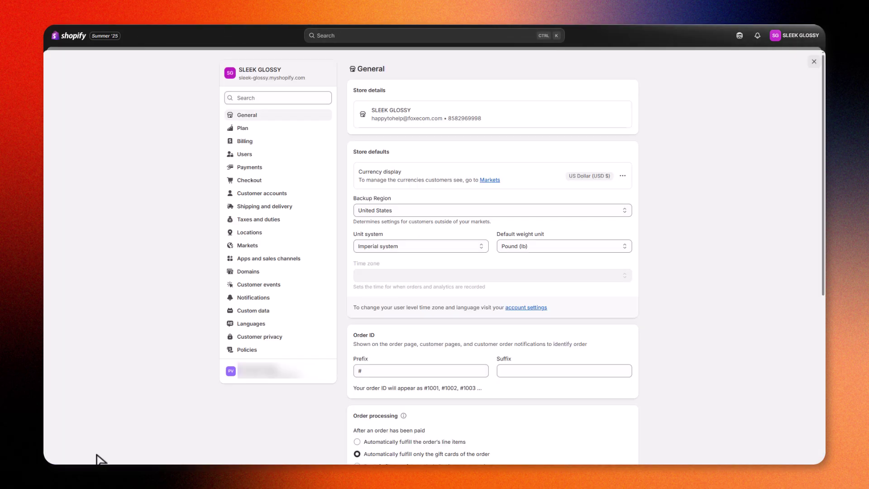
click(272, 315)
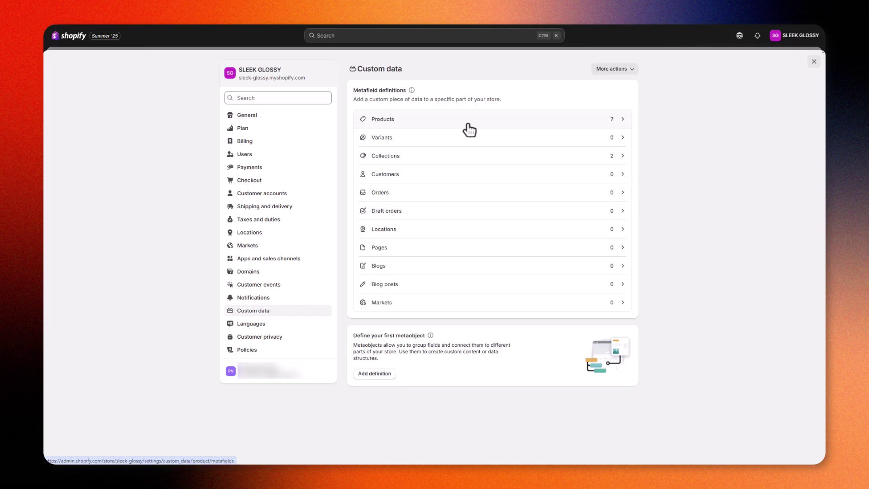
click(469, 125)
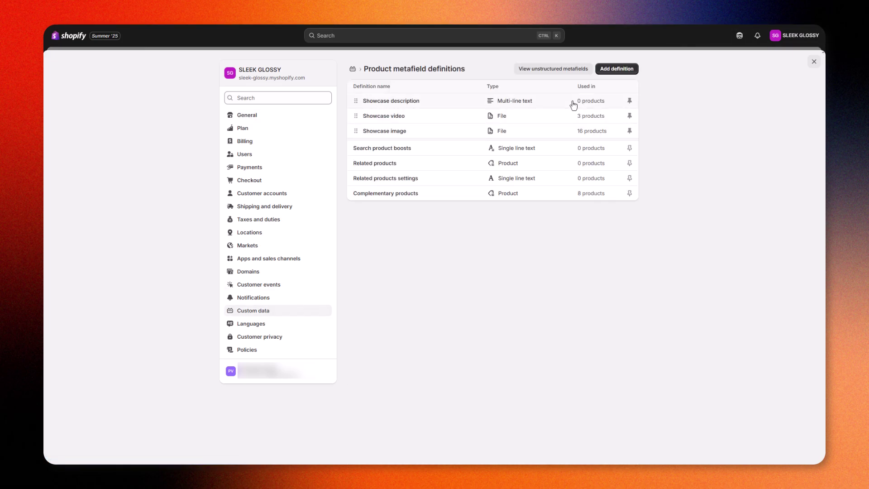
Add a product metafield definition named 'How to use' with type Multi-line text and save it.
click(629, 73)
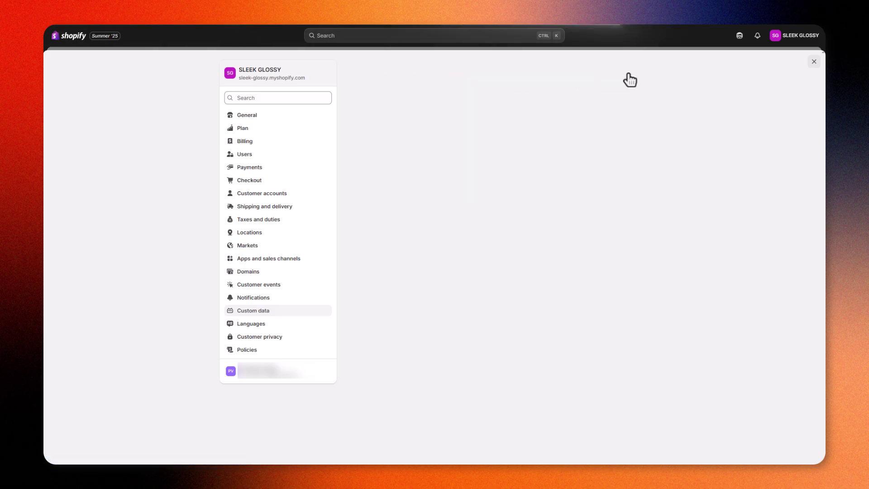
click(447, 100)
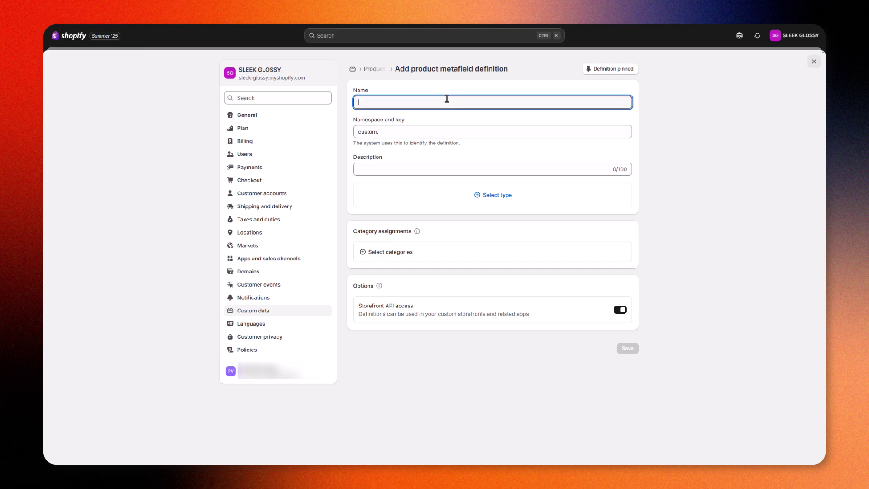
text(How t)
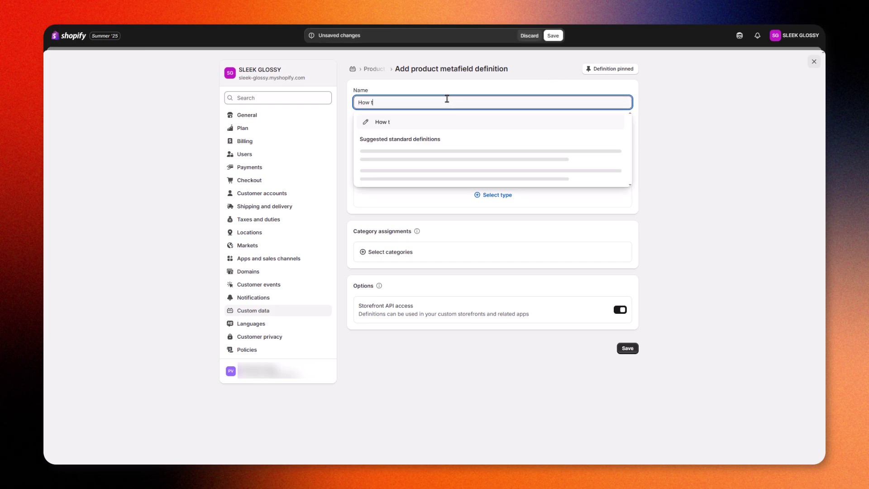
text(o use)
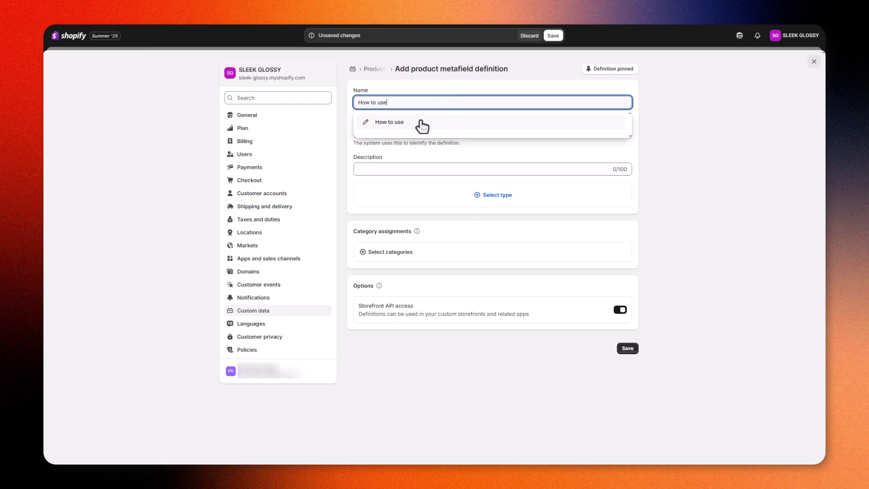
click(422, 126)
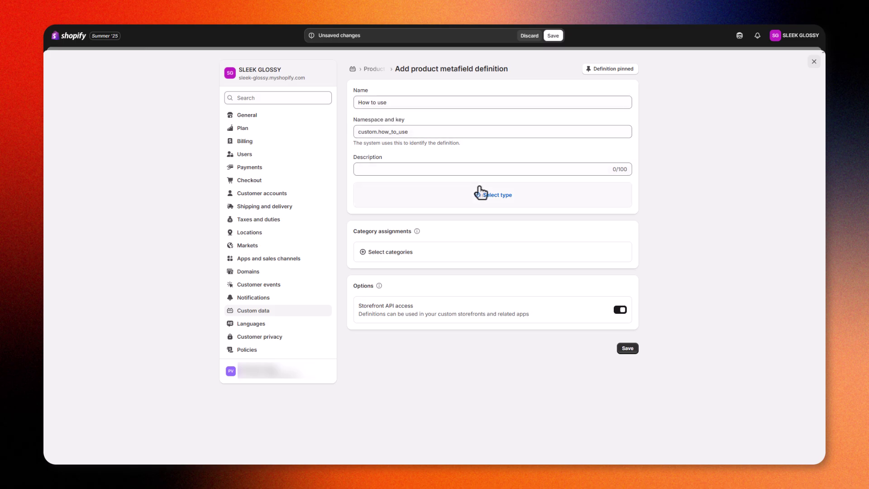
click(506, 196)
click(430, 271)
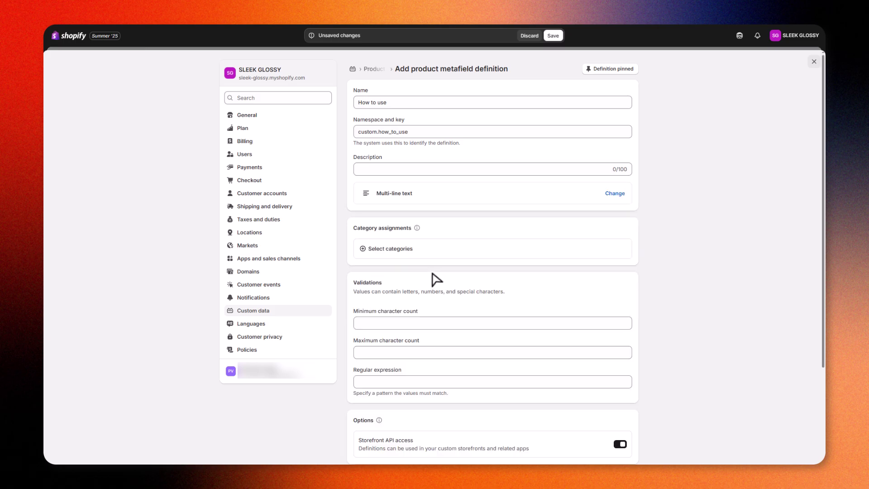
scroll(434, 277, down, 3)
scroll(432, 272, up, 3)
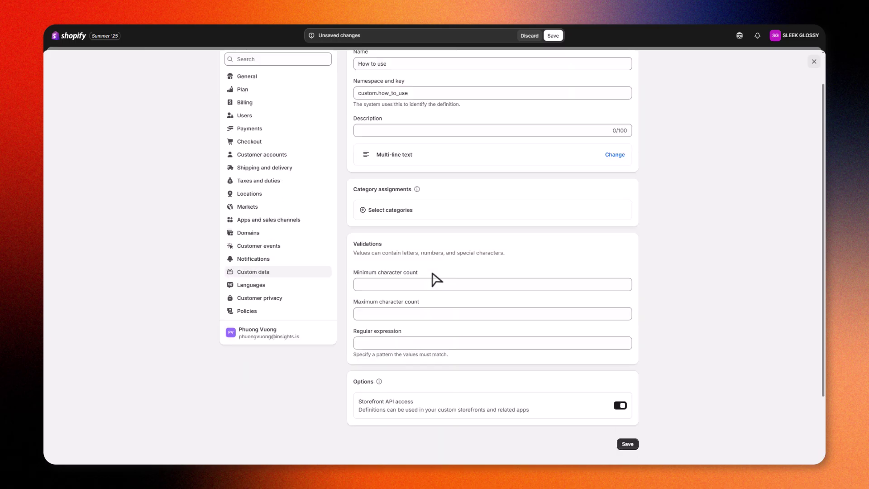
click(553, 35)
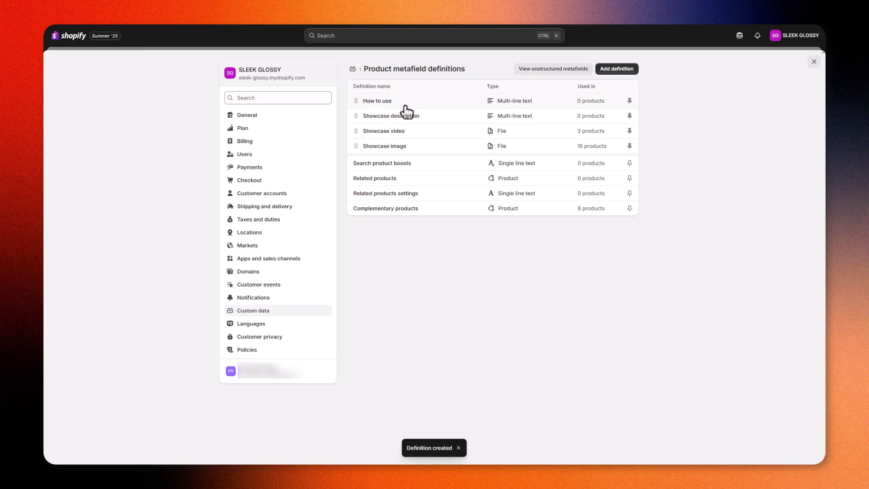
Paste the usage paragraph into Water Lock Moisturizer's How to use metafield and save.
click(813, 64)
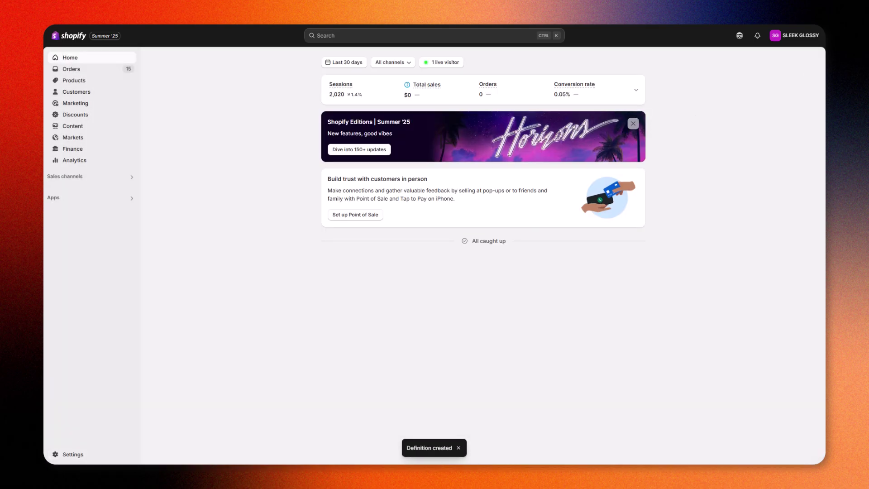
click(97, 84)
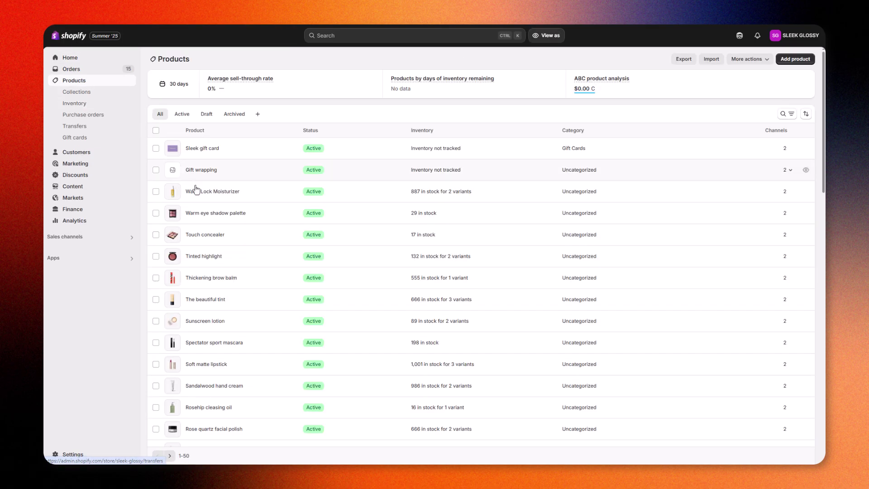
click(221, 192)
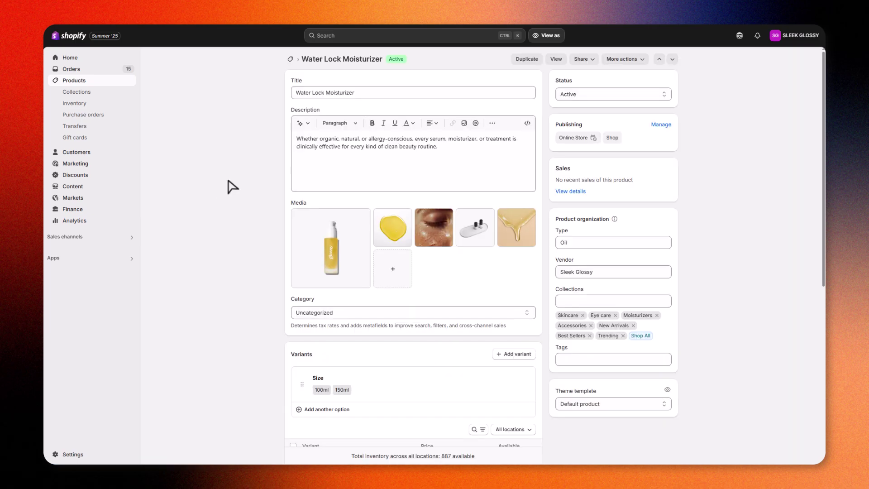
scroll(226, 186, down, 8)
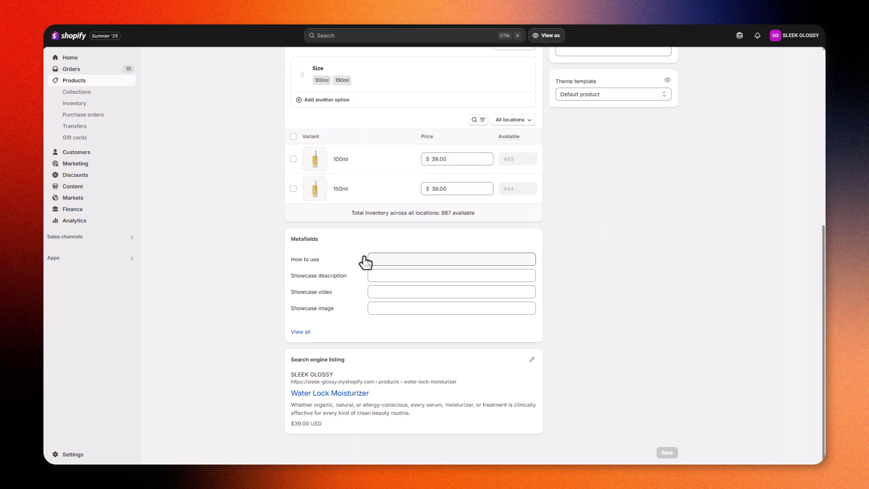
click(392, 265)
text(After your evening cleansing and serum application, take a pea-sized amount of the night cream and warm it between your fingers. Smooth it gently over your face and neck in upward motions, avoiding the eye area. Pat lightly to help the product absorb. Leave it on overnight to deeply hydrate and replenish your skin while you sleep. Use nightly for optimal results.)
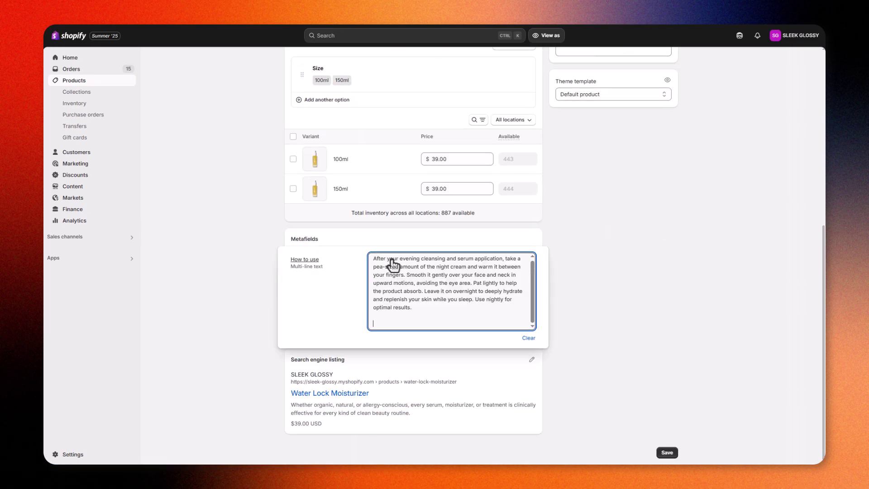
key(BackSpace)
key(BackSpace)
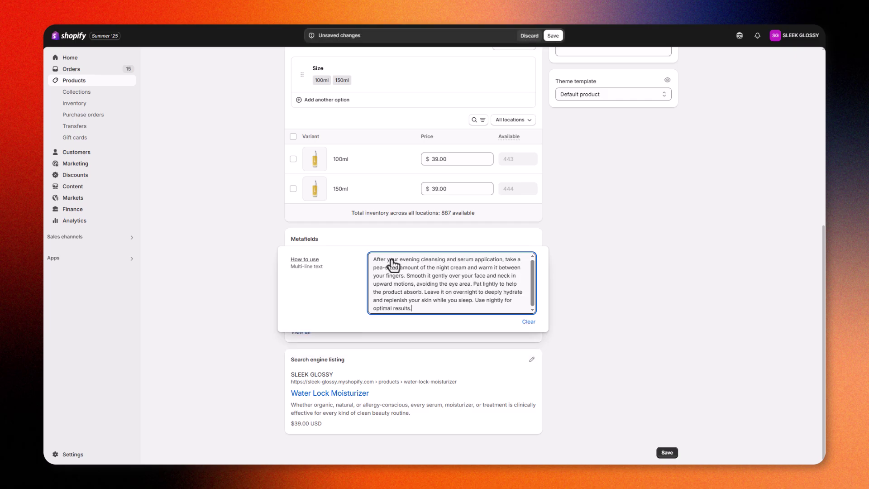
click(553, 35)
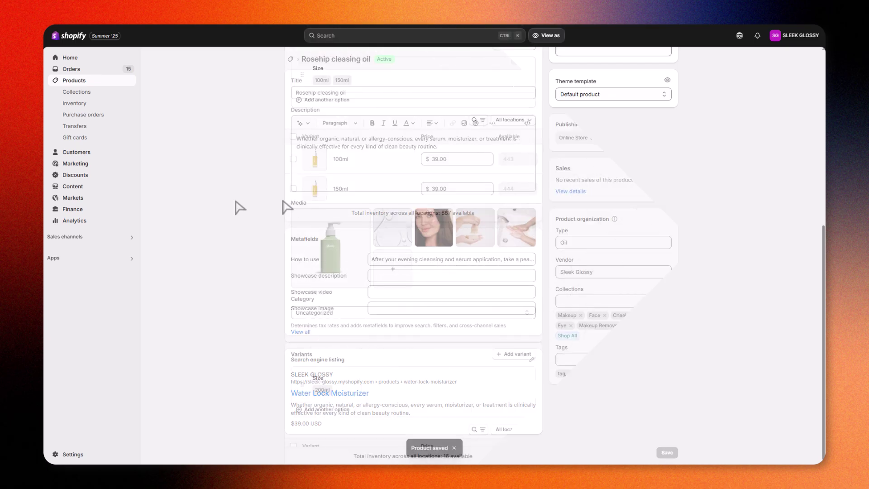
Paste the usage paragraph into Rosehip cleansing oil's How to use metafield and save.
scroll(393, 264, down, 4)
click(392, 263)
text(To use, start by wetting your face with lukewarm water. Apply a small amount of the cleanser to your fingertips and gently massage it into your skin using circular motions. Focus on areas where dirt and oil tend to build up, avoiding the delicate eye area. Rinse thoroughly and pat your face dry with a soft towel. For best results, use morning and night as part of your daily skincare routine.)
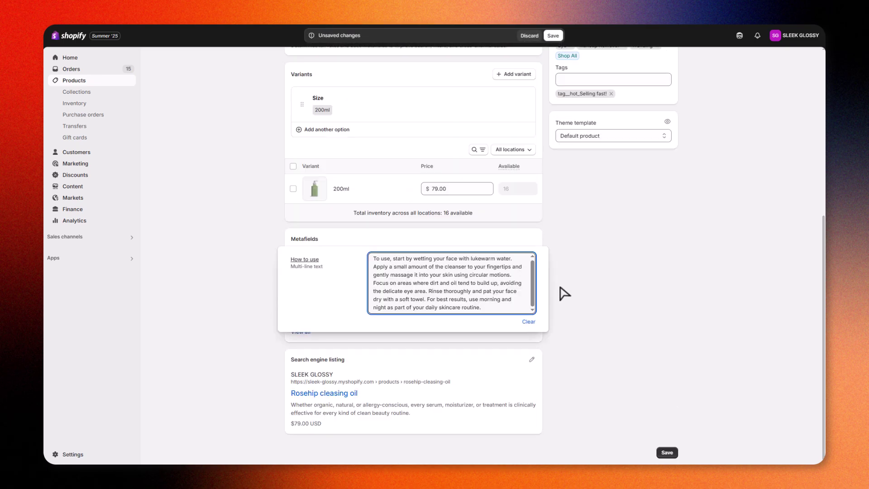
click(579, 292)
click(553, 35)
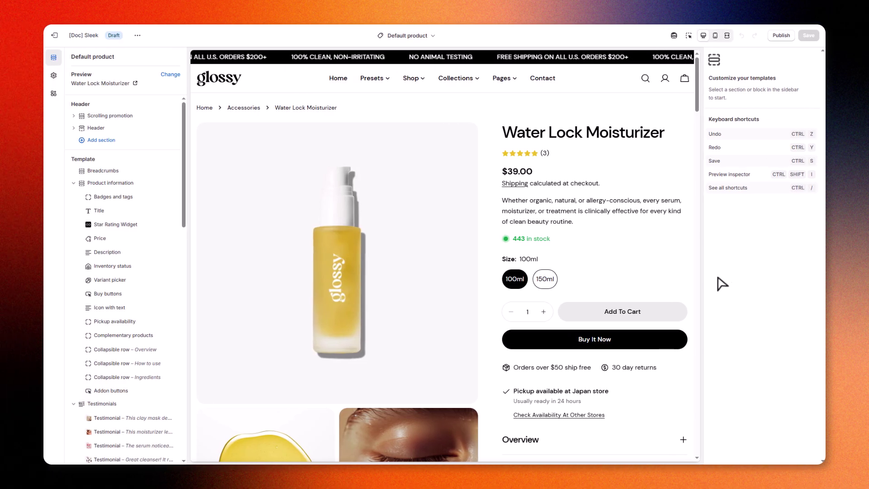
Delete the fixed Row content text from the 'Collapsible row – How to use' block.
scroll(683, 285, down, 5)
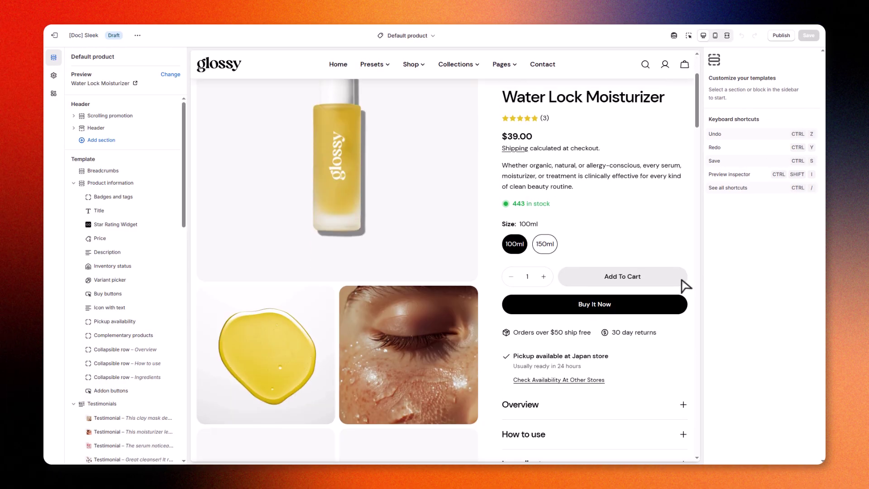
click(557, 255)
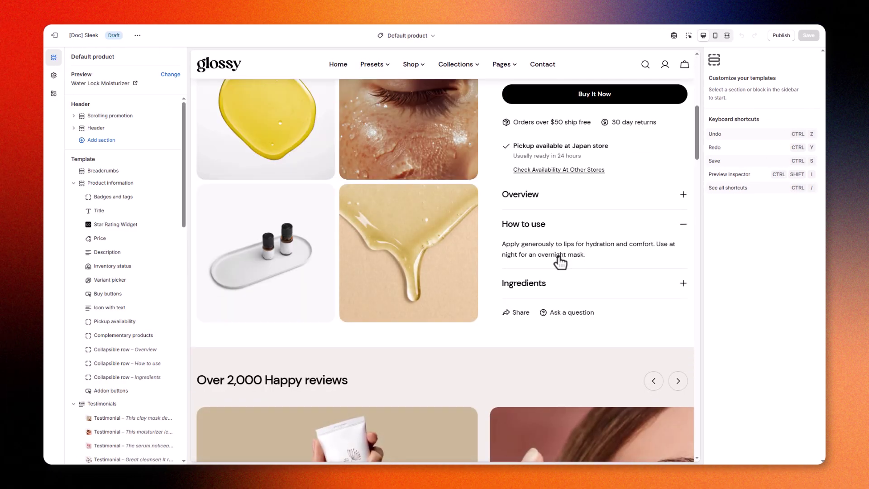
click(146, 364)
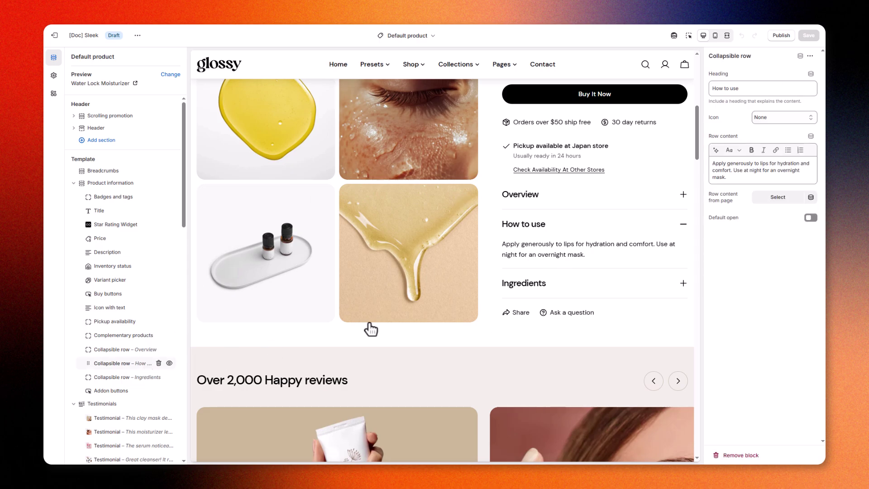
drag(735, 179, 712, 162)
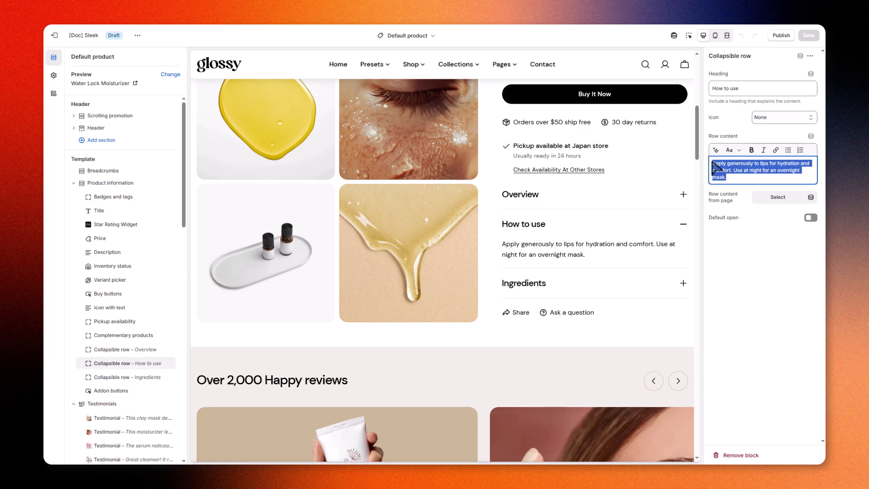
key(BackSpace)
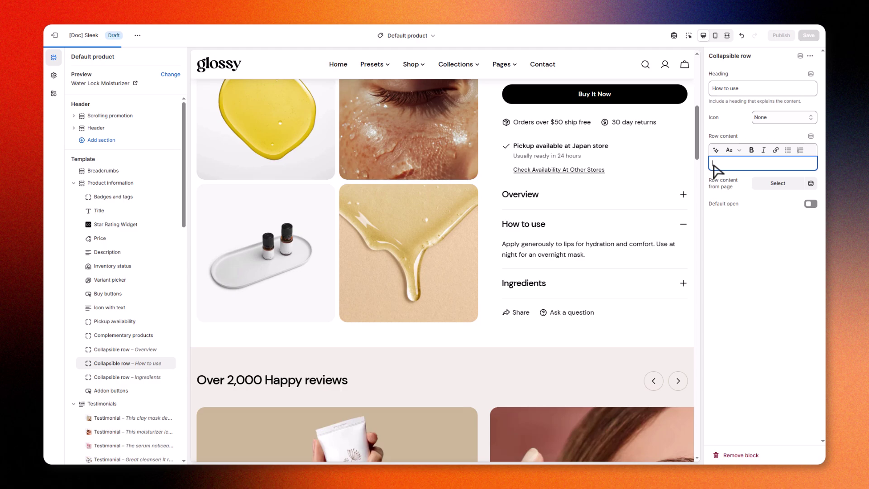
Connect the row content to the Product > How to use metafield, save, and check the preview.
click(810, 139)
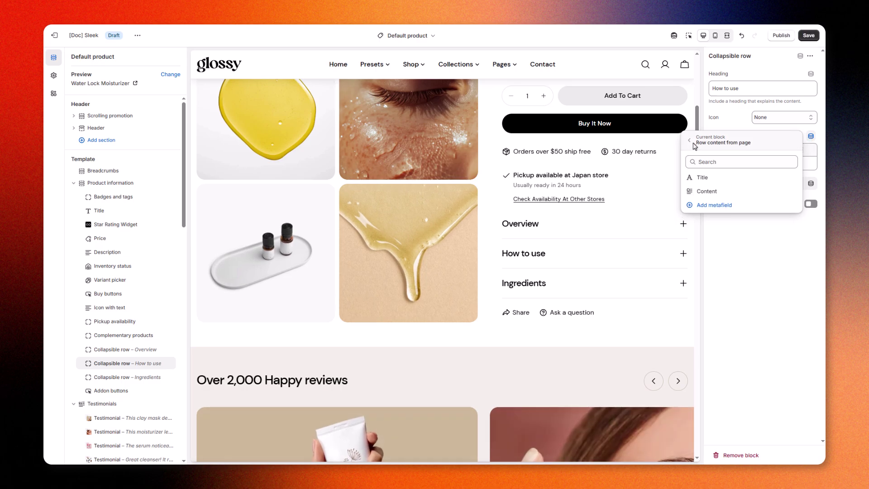
click(689, 141)
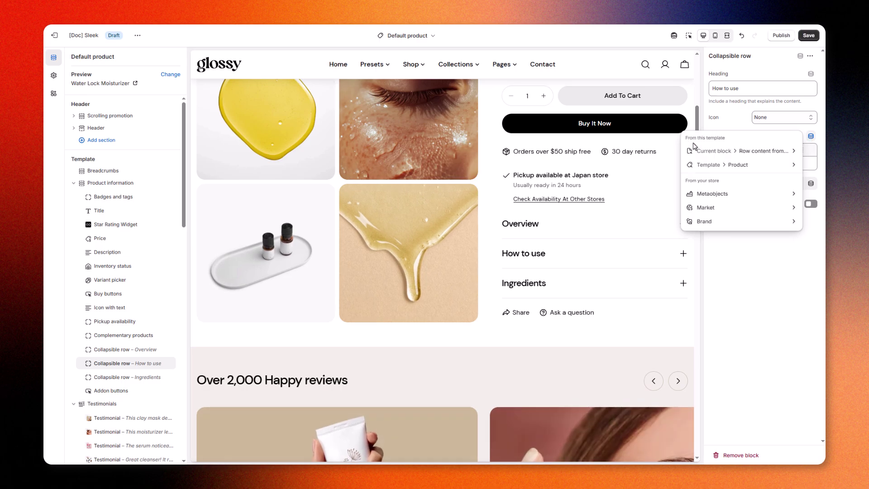
click(754, 167)
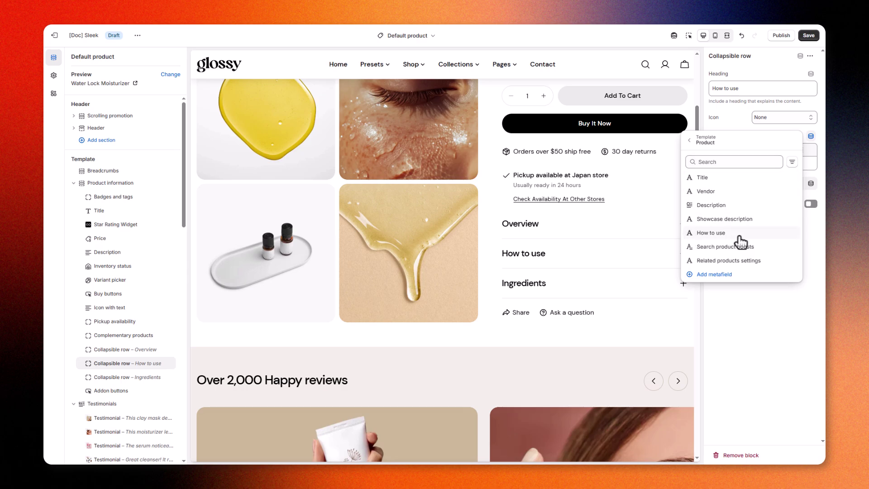
click(710, 232)
key(ctrl+s)
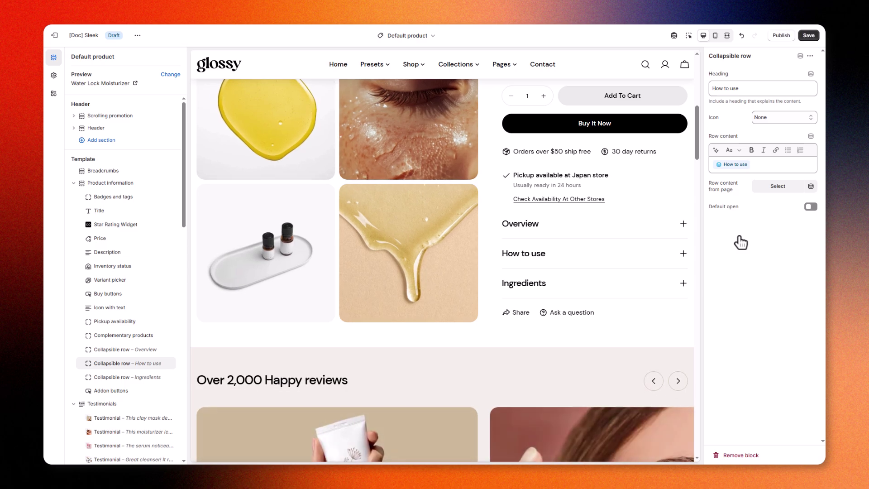
click(588, 260)
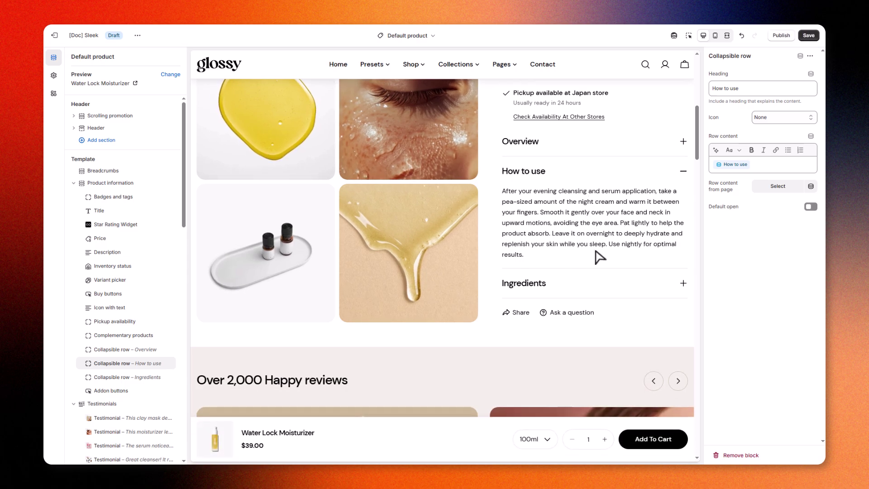
Search the preview for 'Rosehip cleasing oil', open it, and expand its How to use row.
click(646, 65)
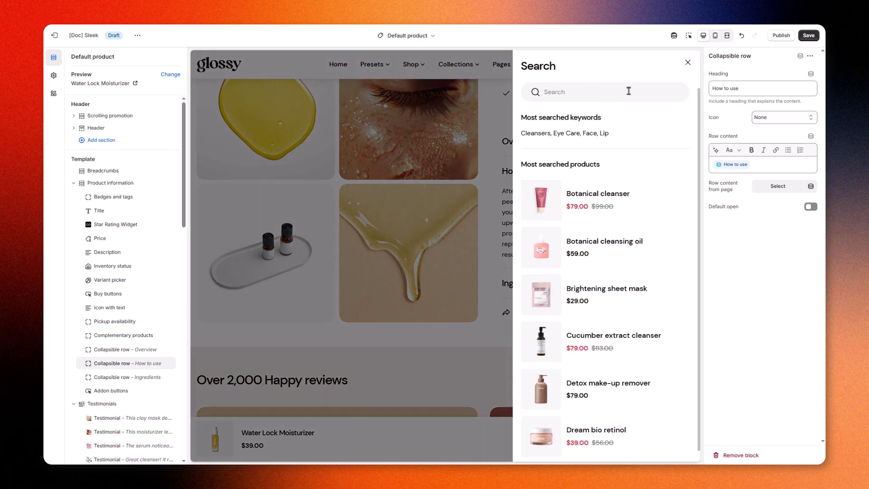
text(Rosehip cleasing oil)
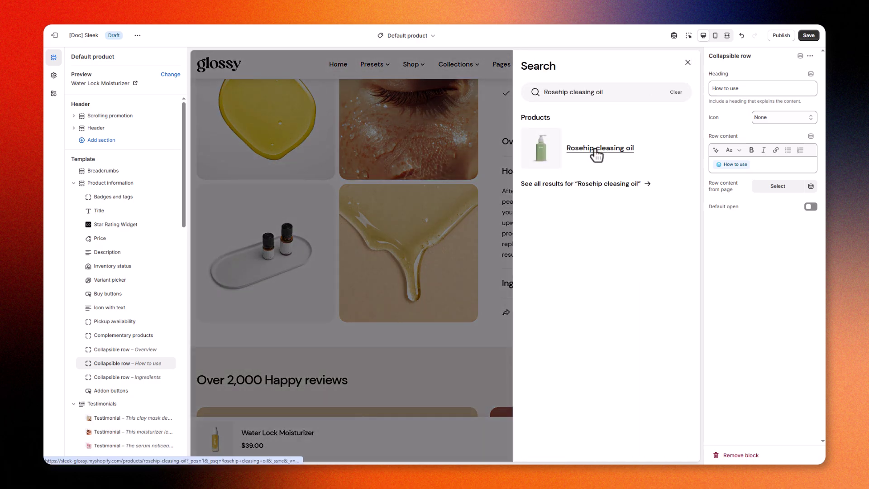
click(596, 153)
scroll(670, 162, down, 5)
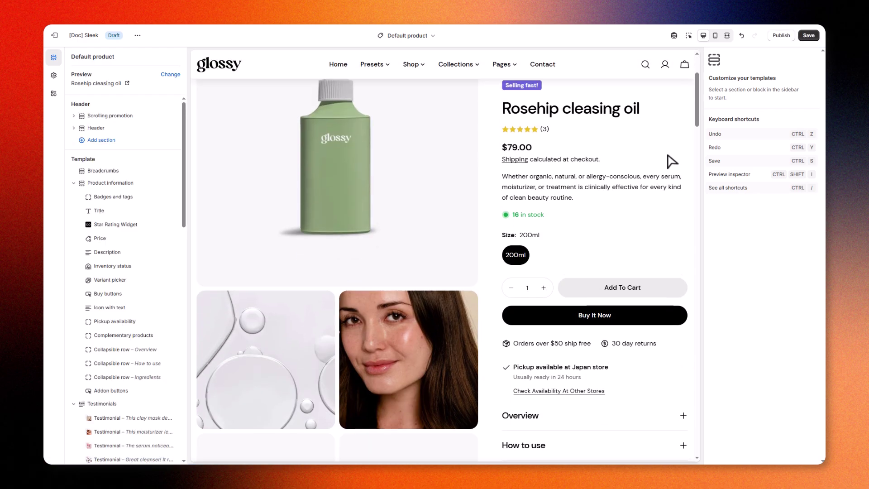
click(562, 216)
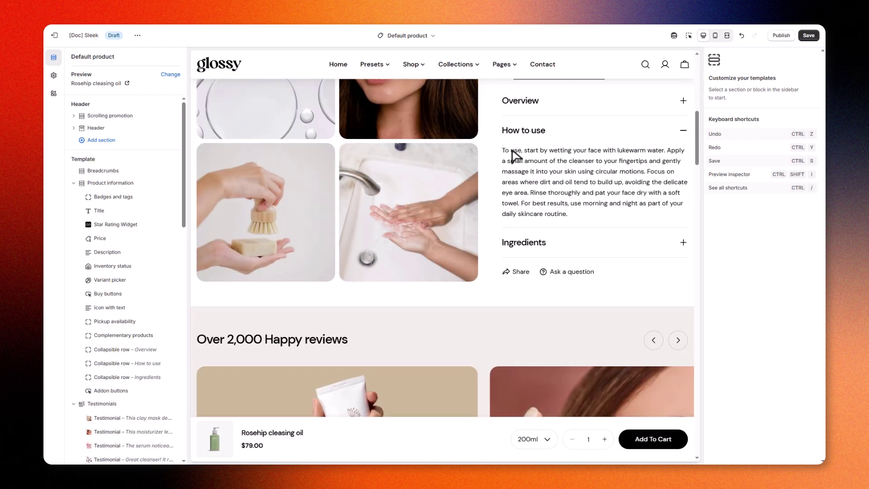
scroll(609, 221, up, 2)
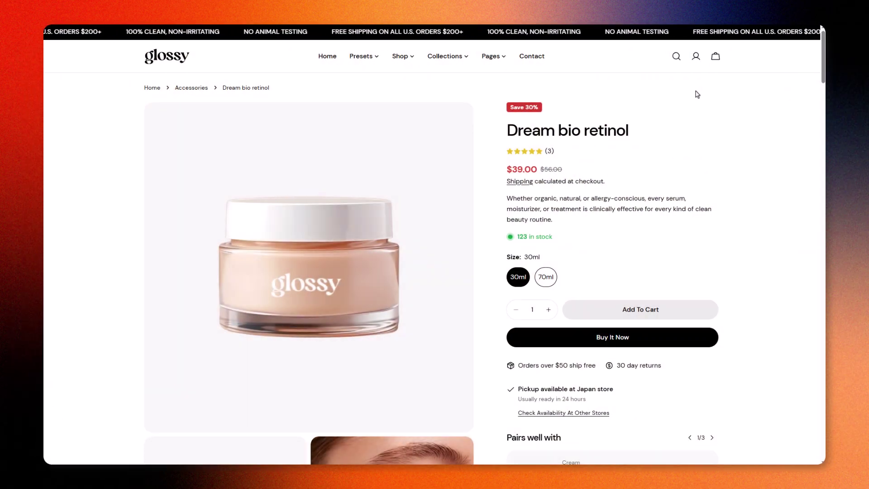
Expand the Overview, How to use and Ingredients rows on the Dream bio retinol page.
scroll(697, 94, down, 5)
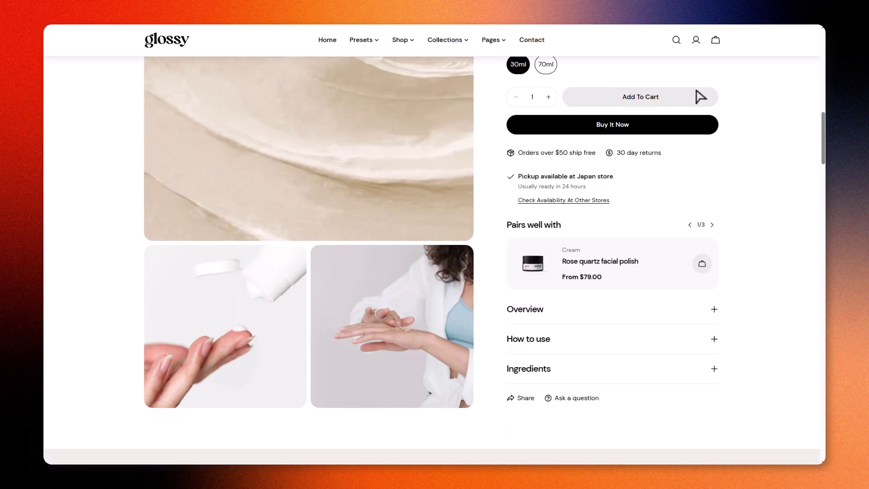
scroll(596, 212, down, 2)
click(608, 232)
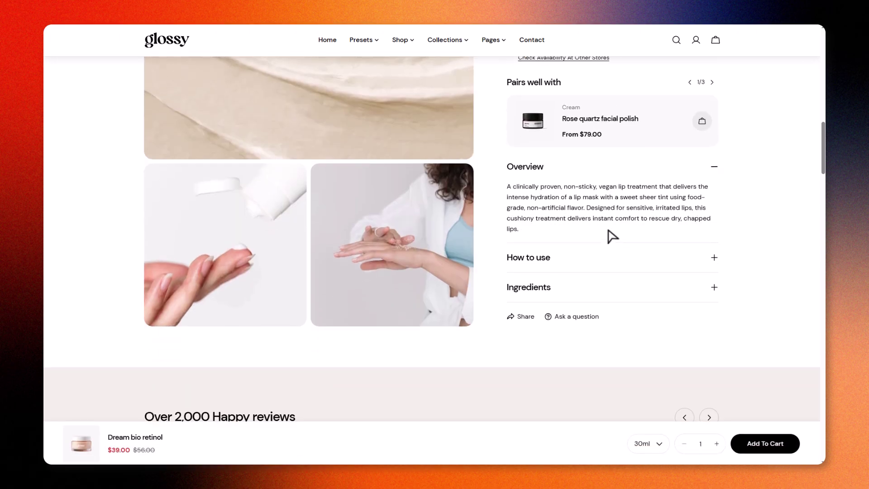
click(608, 261)
click(609, 287)
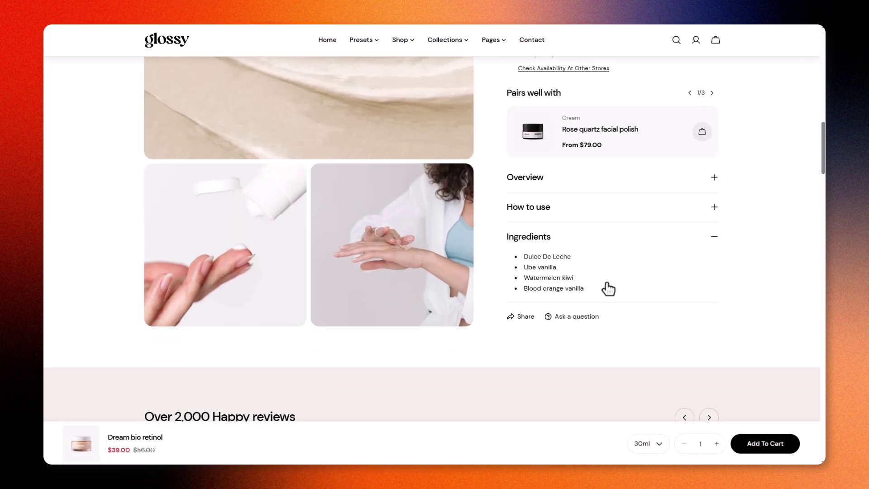